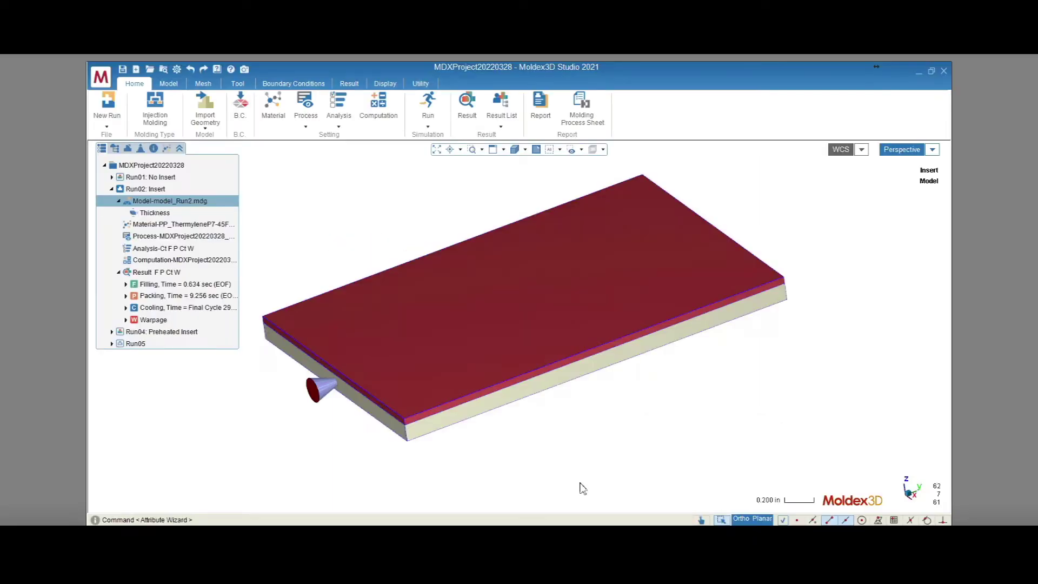
Step: Change the plaque mesh's attribute from Part Insert to Part, then view it from the top
left_click(508, 342)
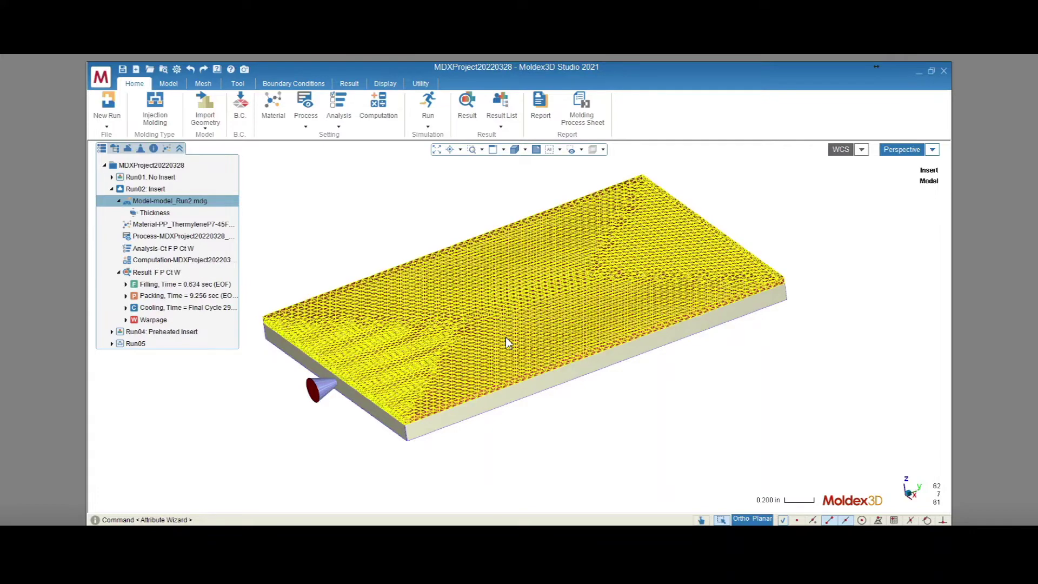
right_click(508, 342)
left_click(515, 345)
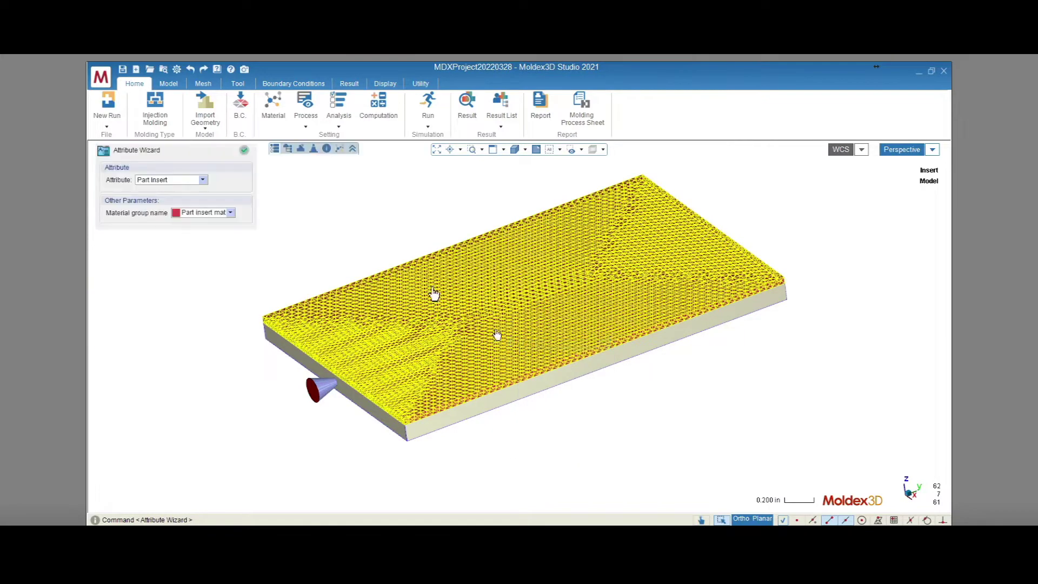
scroll(163, 181, "up", 1)
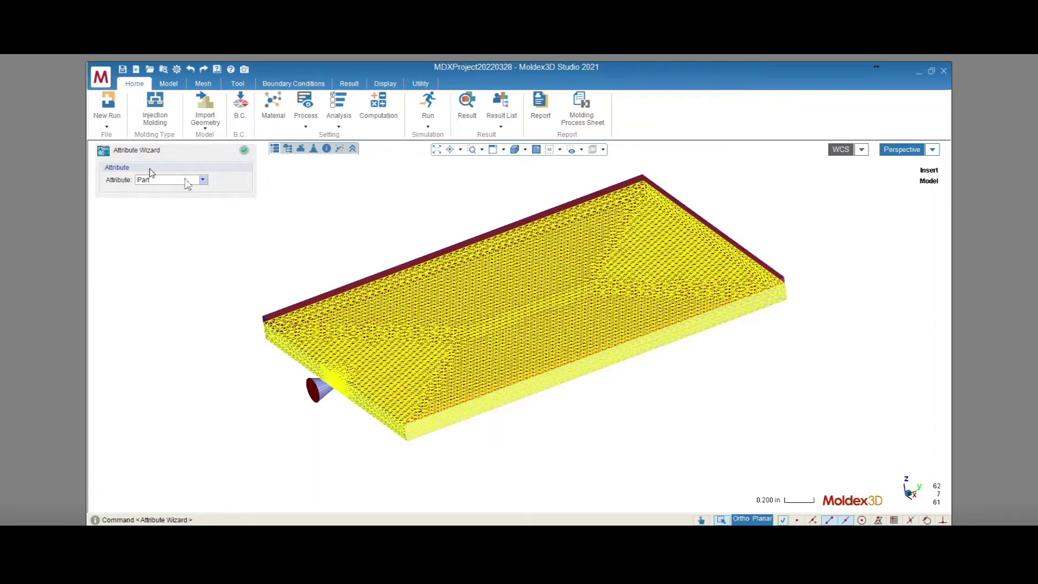
left_click(245, 150)
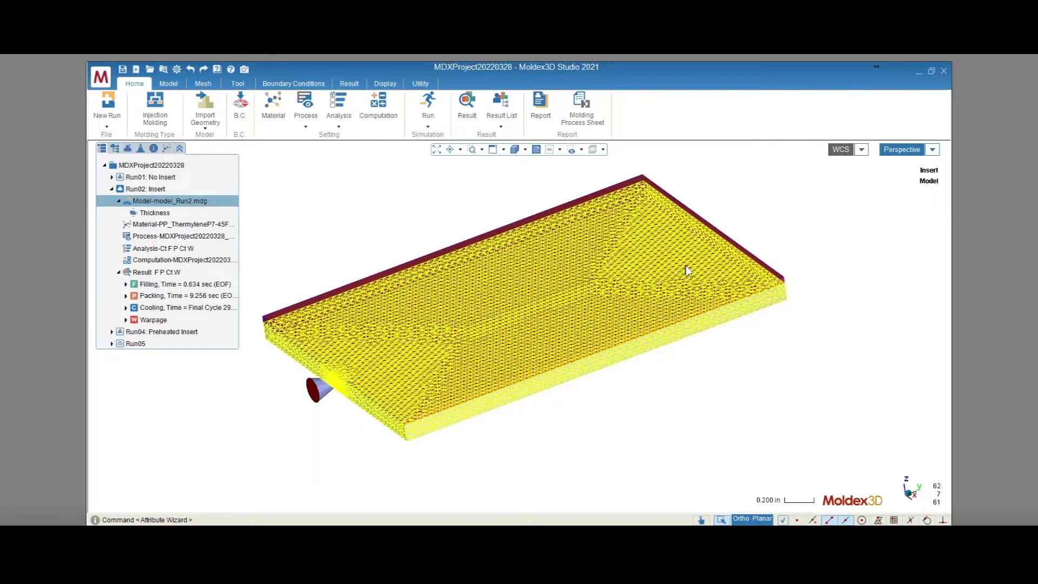
middle_click_drag(681, 279, 689, 412)
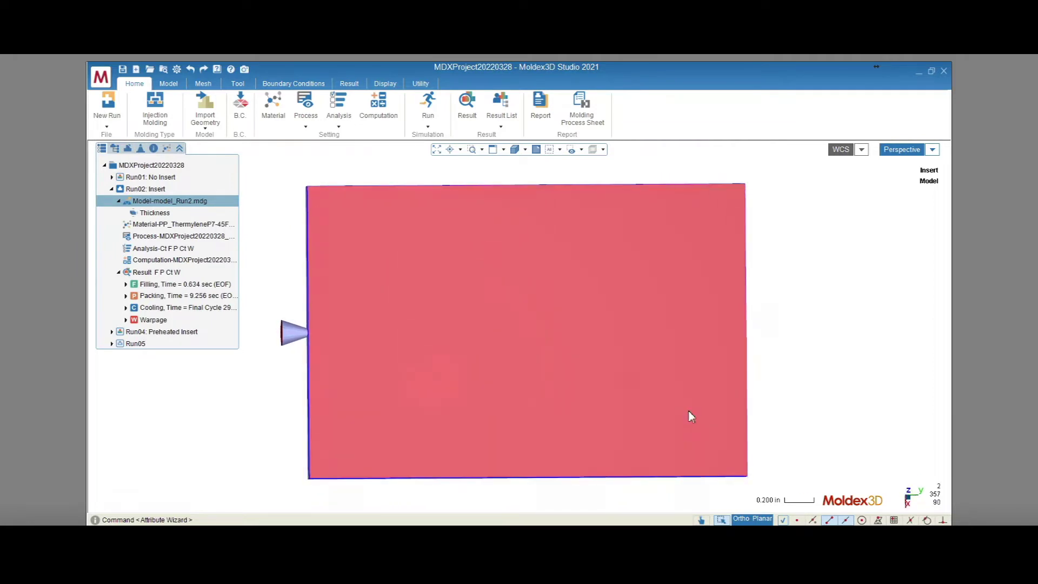
left_click(247, 86)
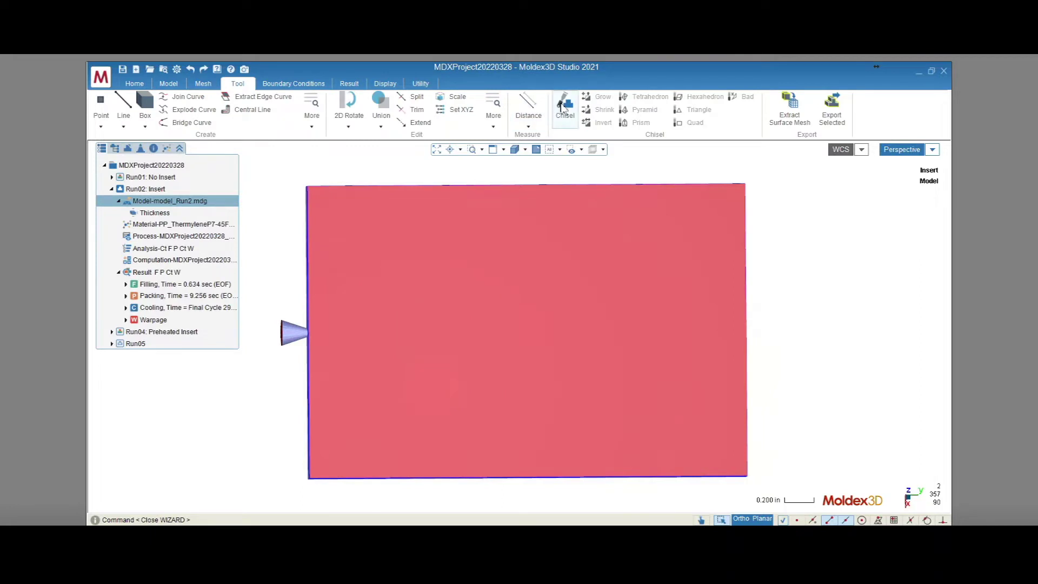
Step: Chisel away the plaque's gate-side corner and display it shaded with mesh edges
left_click(564, 106)
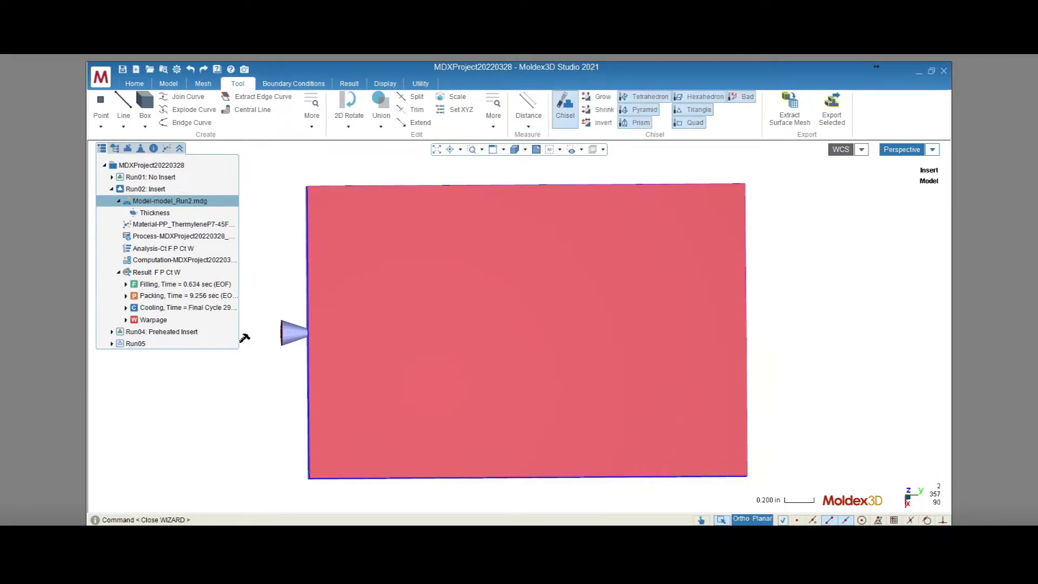
left_click_drag(241, 334, 451, 495)
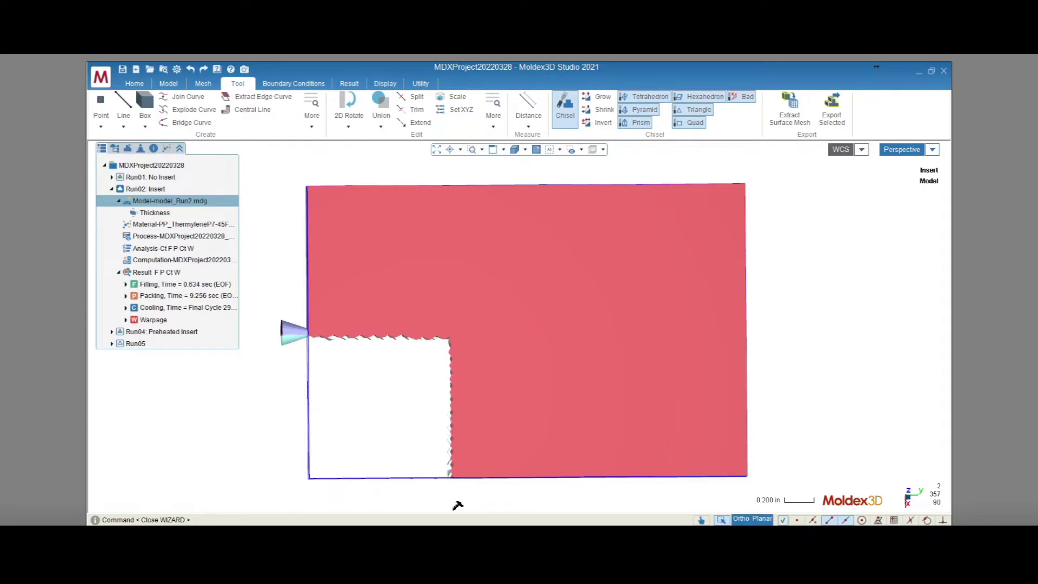
left_click(525, 150)
left_click(516, 163)
Step: Orbit edge-on and zoom in on the exposed mesh layers near the gate
mouse_move(479, 483)
middle_mouse_down()
mouse_move(472, 273)
mouse_move(474, 297)
middle_mouse_up()
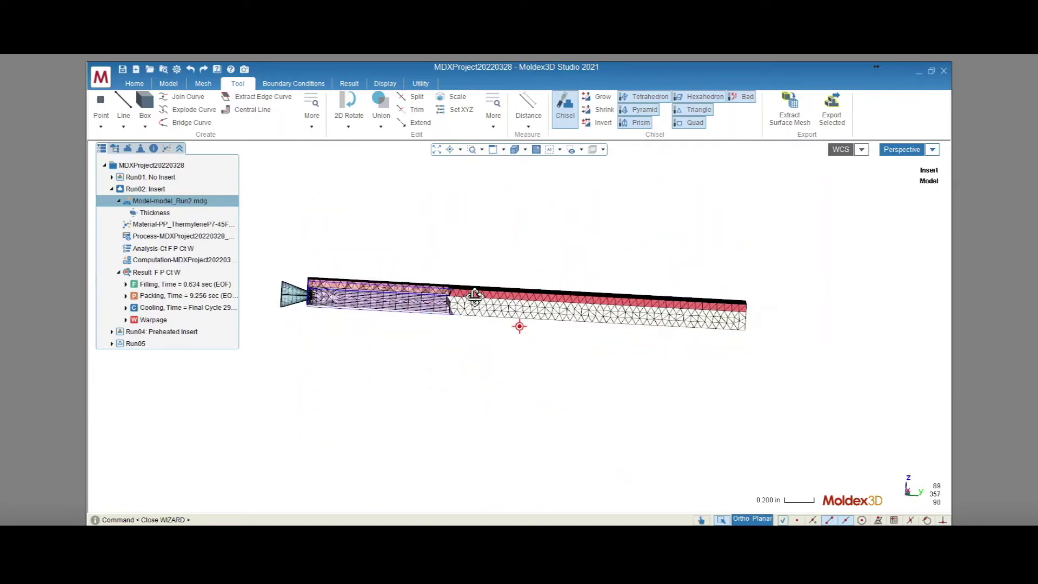
scroll(270, 288, "up", 4)
scroll(270, 289, "up", 2)
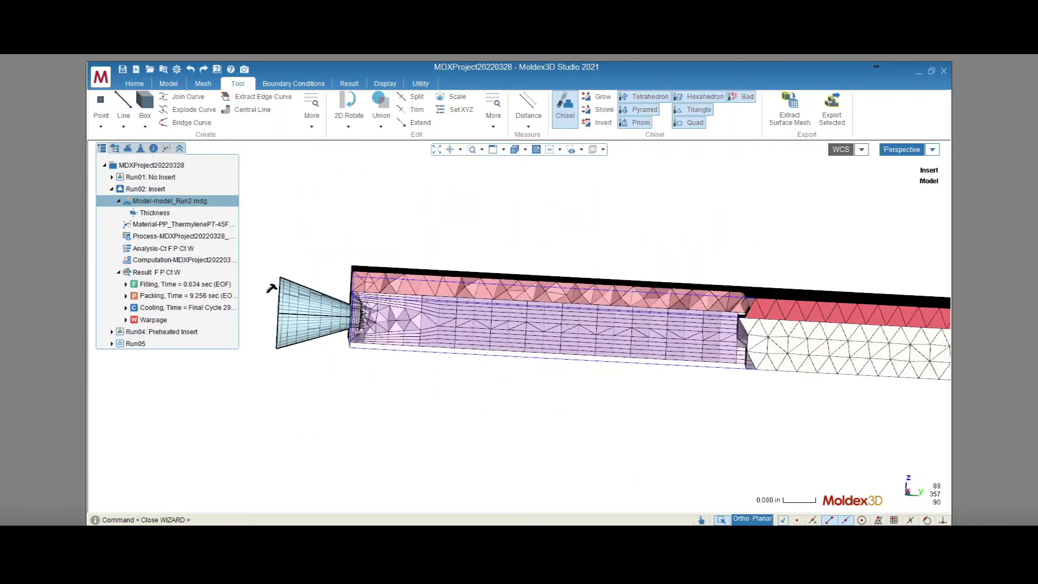
scroll(397, 268, "up", 2)
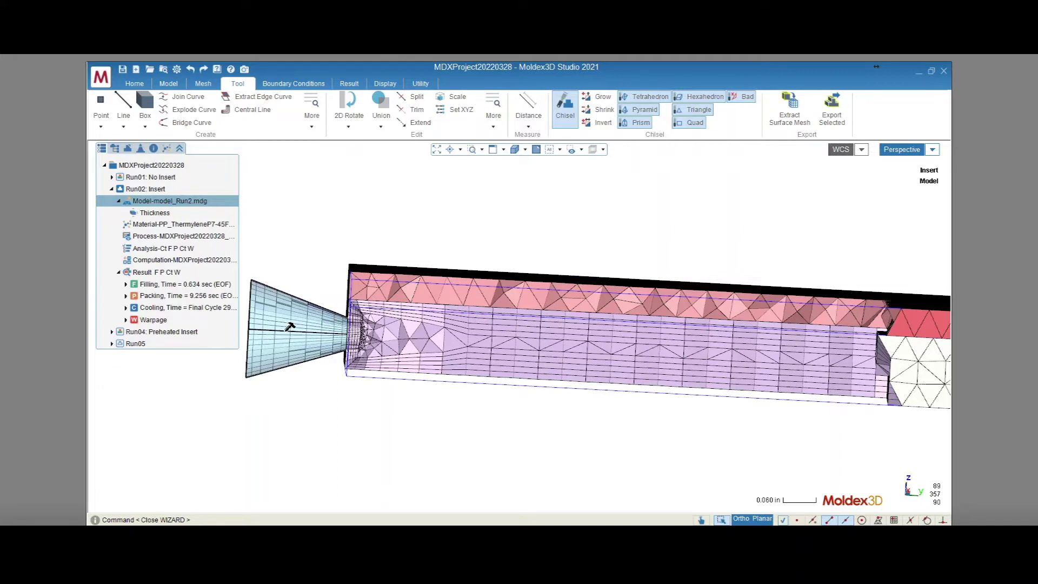
Step: Turn off Chisel, show the whole plaque in plain shading and fit it to the window
left_click(565, 108)
left_click(524, 149)
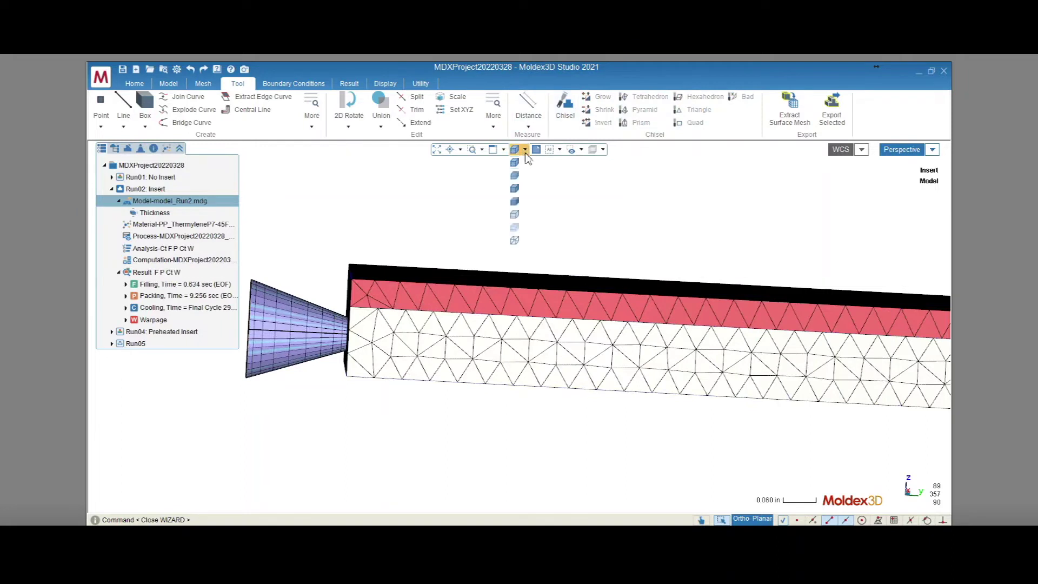
left_click(515, 189)
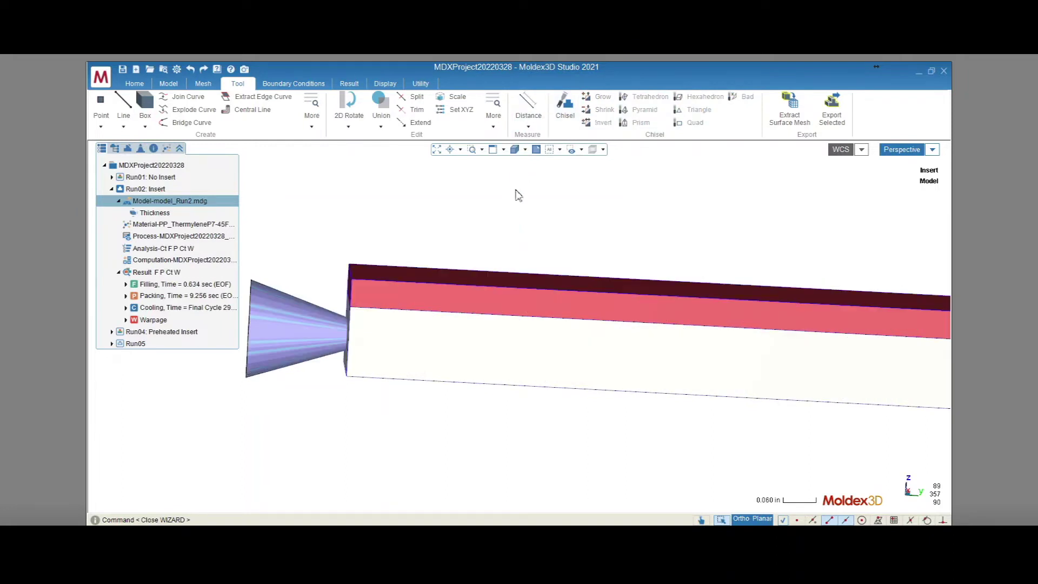
left_click(437, 150)
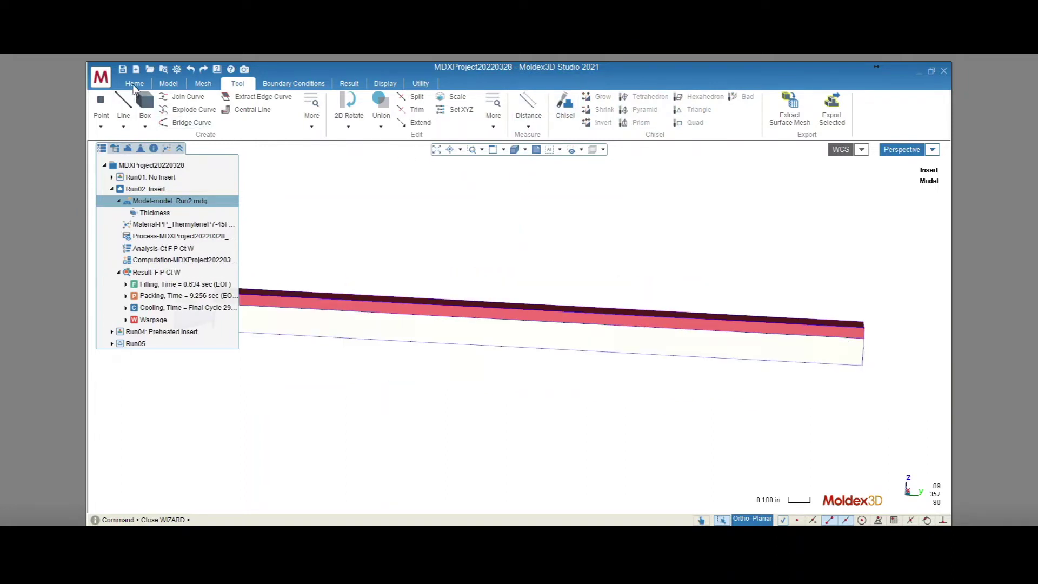
Step: Review the material list, checking EM#1's PP_ThermyleneP7-45FG-0790 melt, without changing it
left_click(135, 86)
left_click(264, 111)
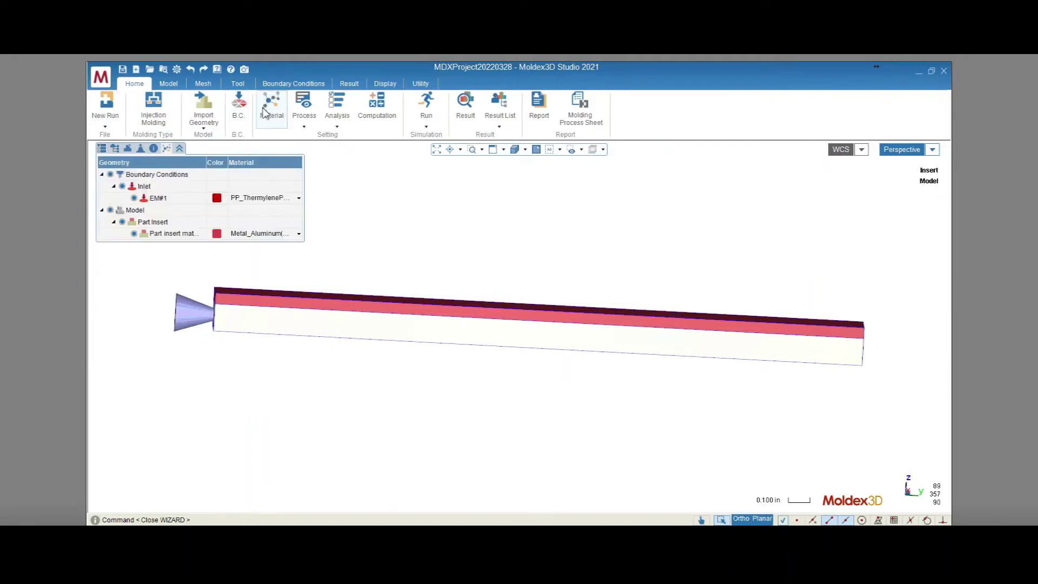
left_click(301, 199)
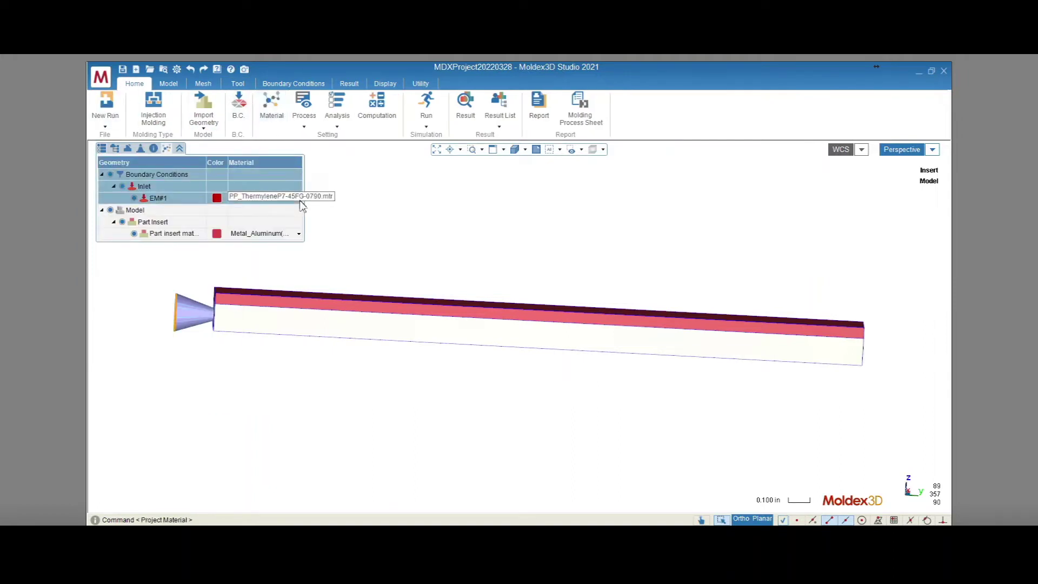
left_click(300, 200)
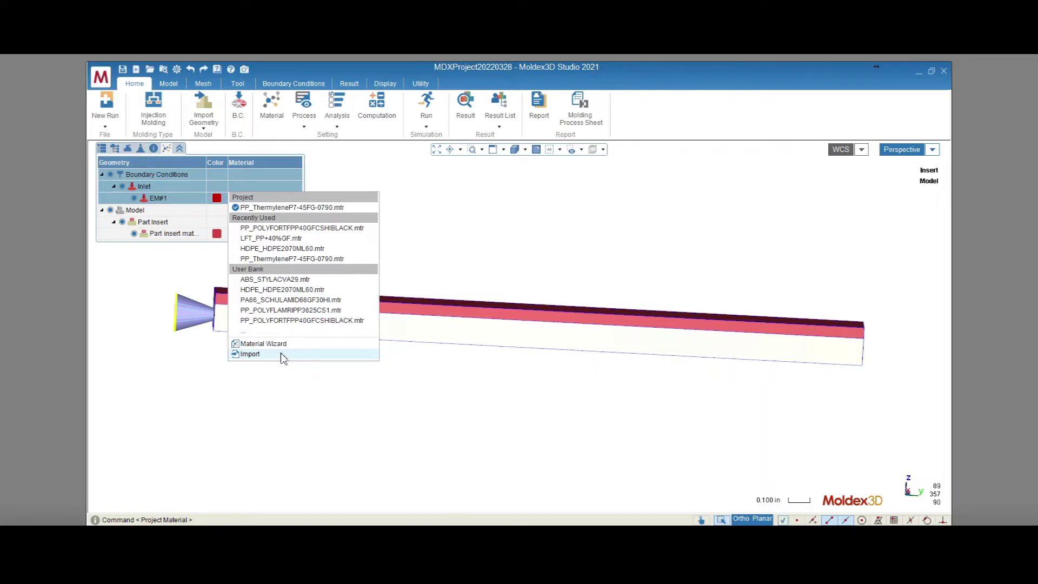
left_click(105, 155)
Step: Display the Insert run's Warpage Total Displacement plot in a tilted view
left_click(101, 149)
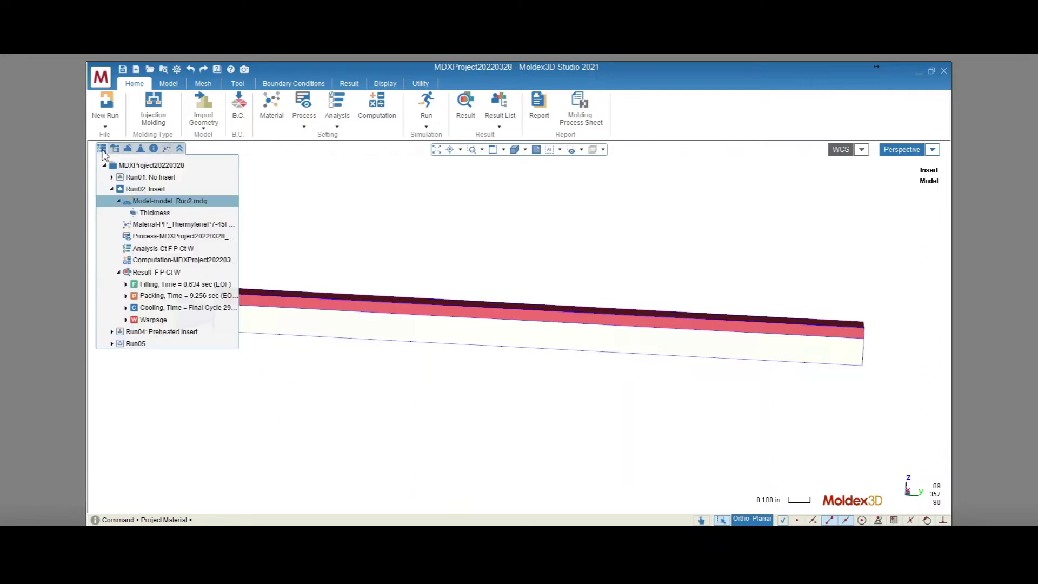
left_click(126, 320)
left_click(134, 331)
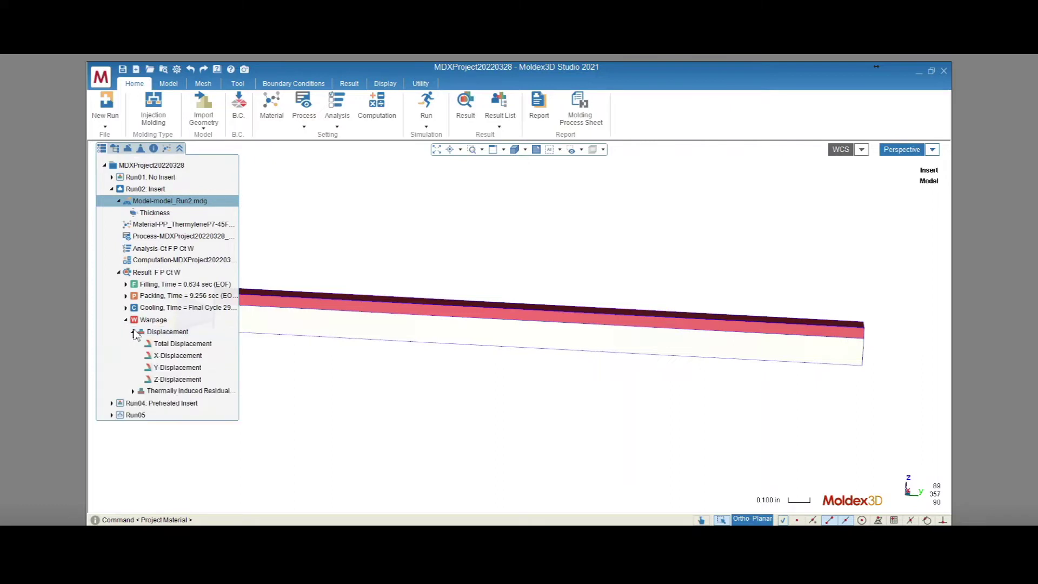
left_click(201, 351)
middle_click_drag(341, 370, 750, 397)
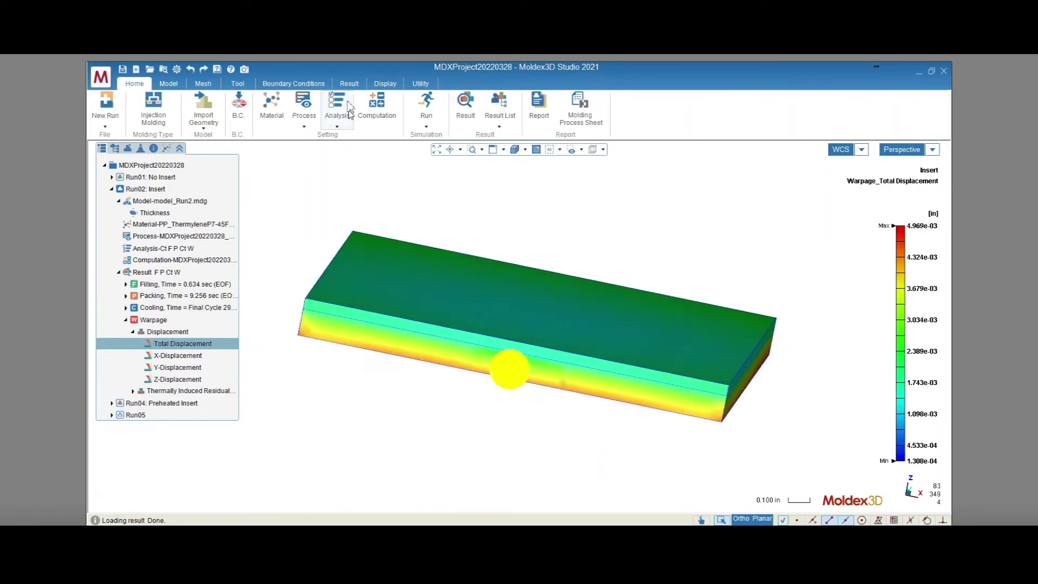
Step: Show the deformed shape at scale factor 10 and orbit it face-on, flipped and in perspective
left_click(353, 85)
left_click(510, 105)
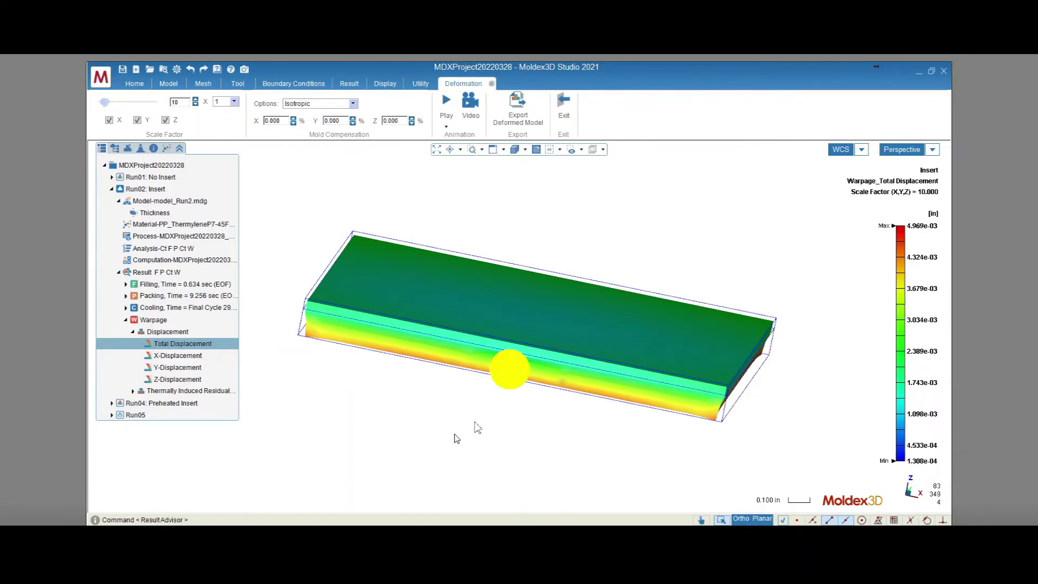
mouse_move(475, 424)
middle_mouse_down()
mouse_move(533, 394)
mouse_move(522, 438)
mouse_move(459, 422)
mouse_move(477, 433)
middle_mouse_up()
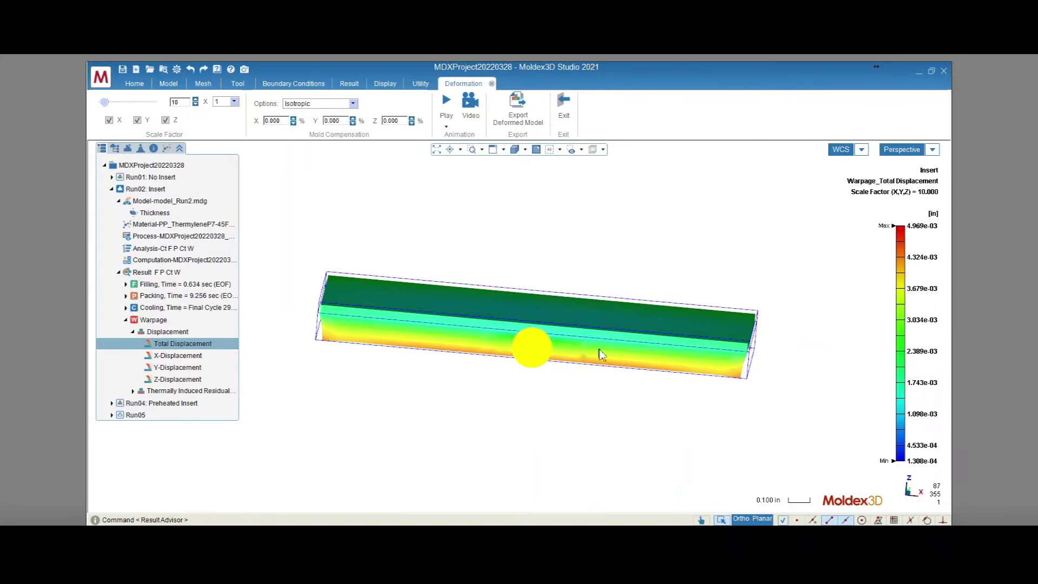
middle_click_drag(591, 363, 602, 278)
scroll(603, 284, "down", 3)
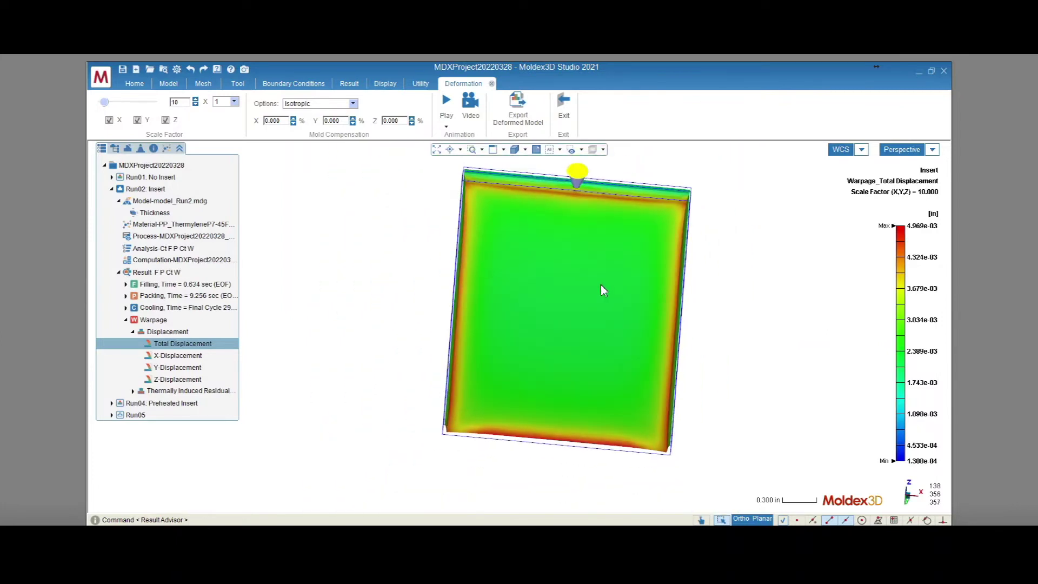
middle_click_drag(602, 284, 606, 398)
middle_click_drag(598, 463, 615, 407)
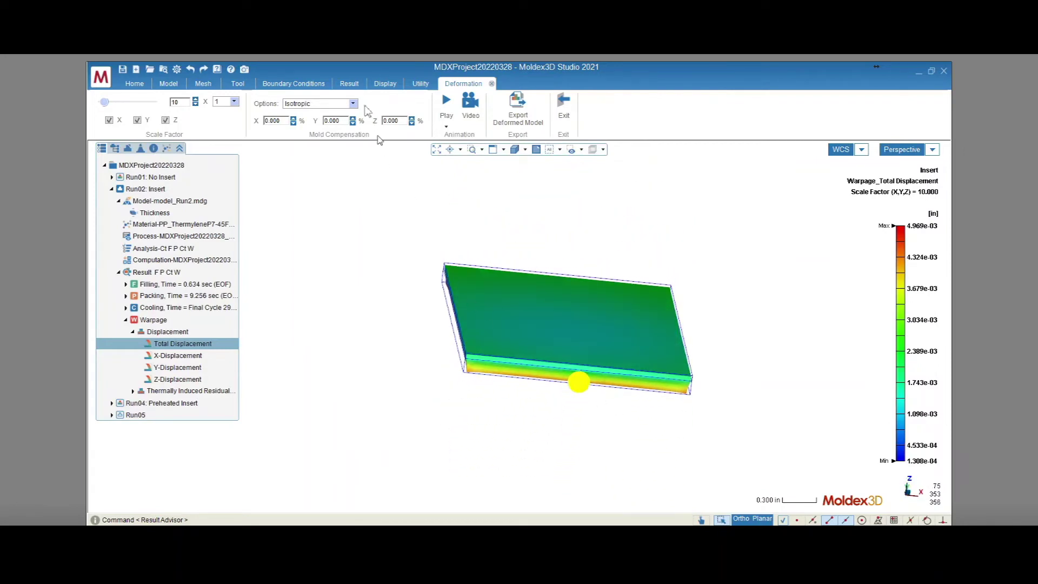
Step: Compare results side by side, loading Run01: No Insert into the left view
left_click(350, 84)
left_click(696, 105)
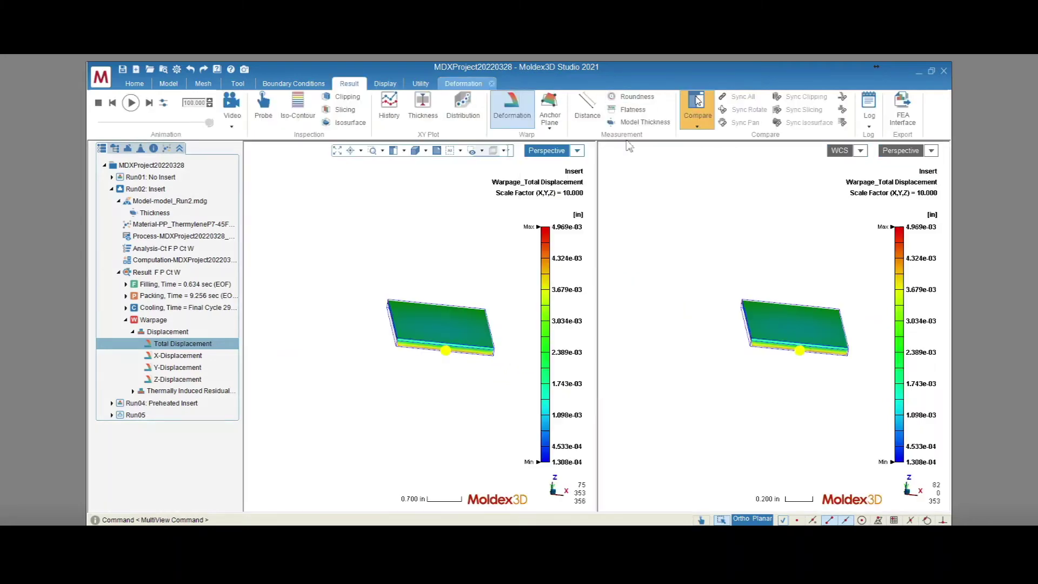
left_click(162, 177)
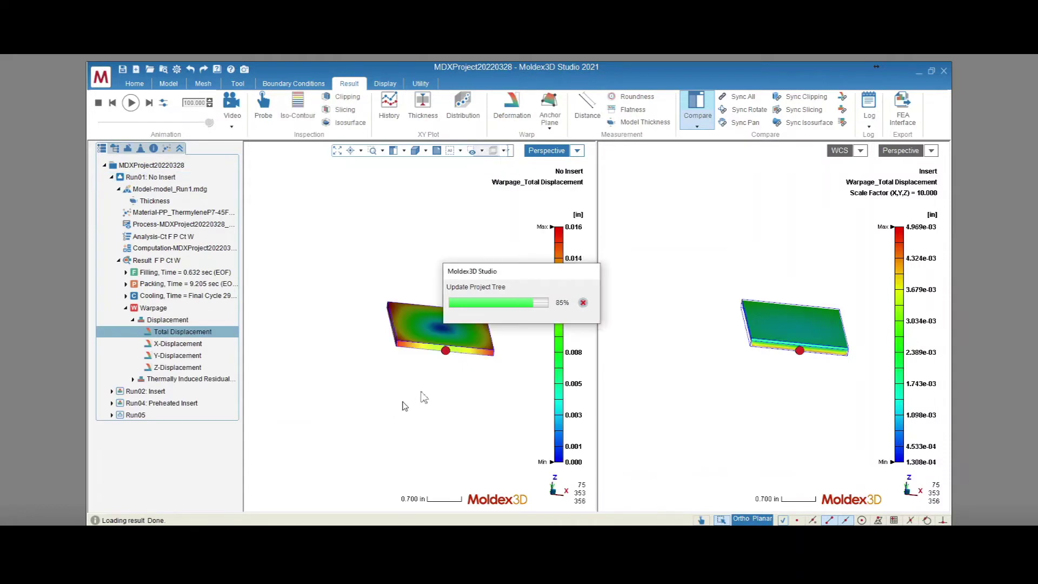
mouse_move(455, 364)
middle_mouse_down()
mouse_move(454, 384)
mouse_move(454, 363)
middle_mouse_up()
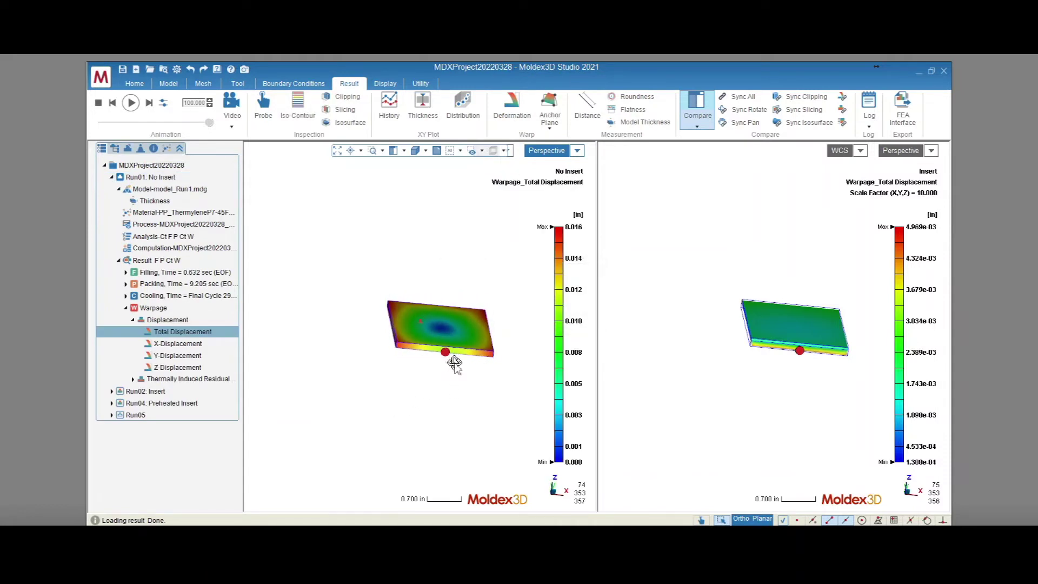
Step: Sync both views to a shared 1.583e-02 in legend and orbit them edge-on
left_click(739, 99)
middle_click_drag(459, 261, 456, 306)
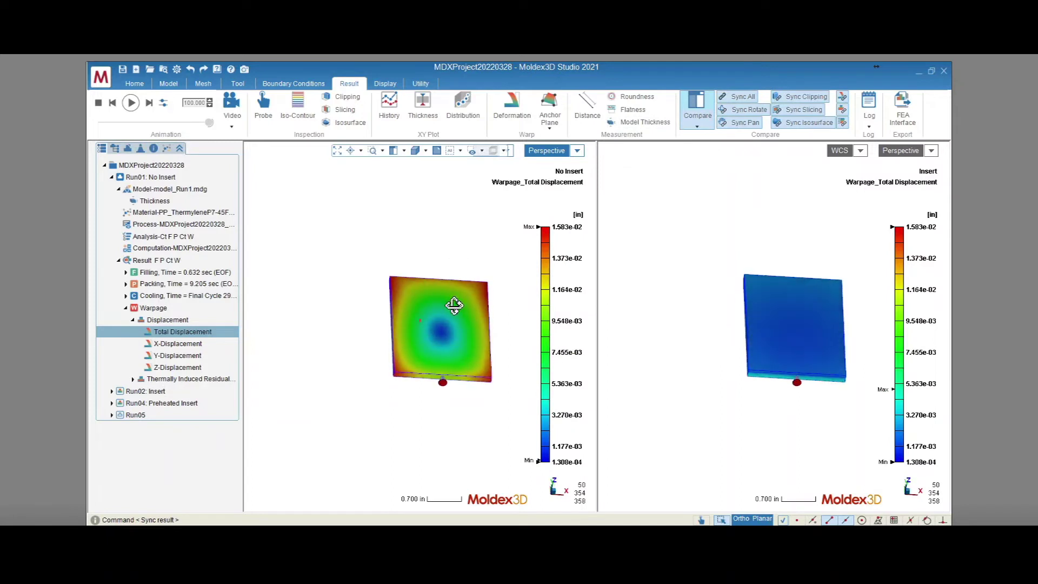
scroll(505, 324, "up", 1)
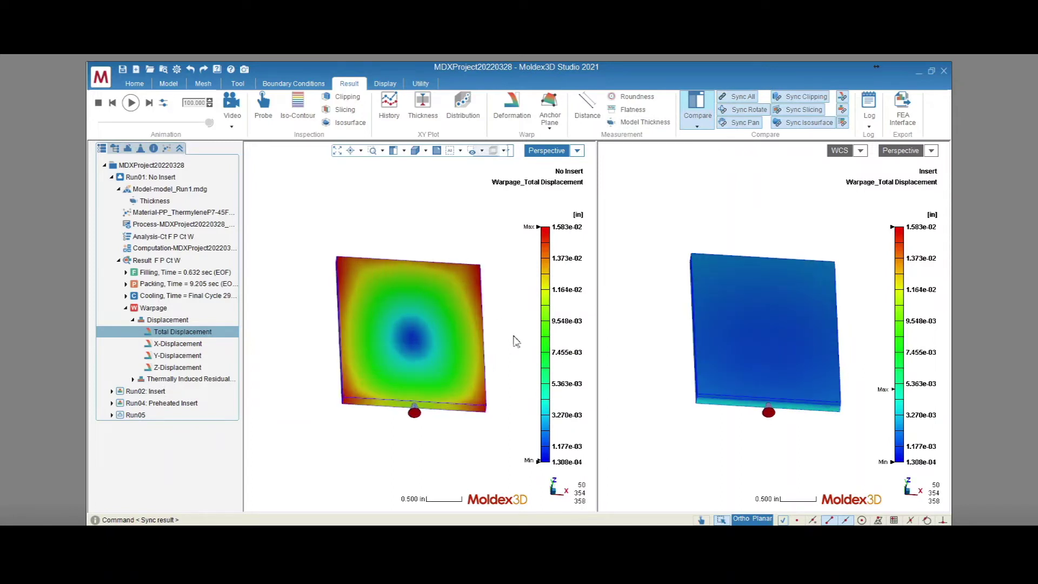
middle_click_drag(500, 398, 498, 306)
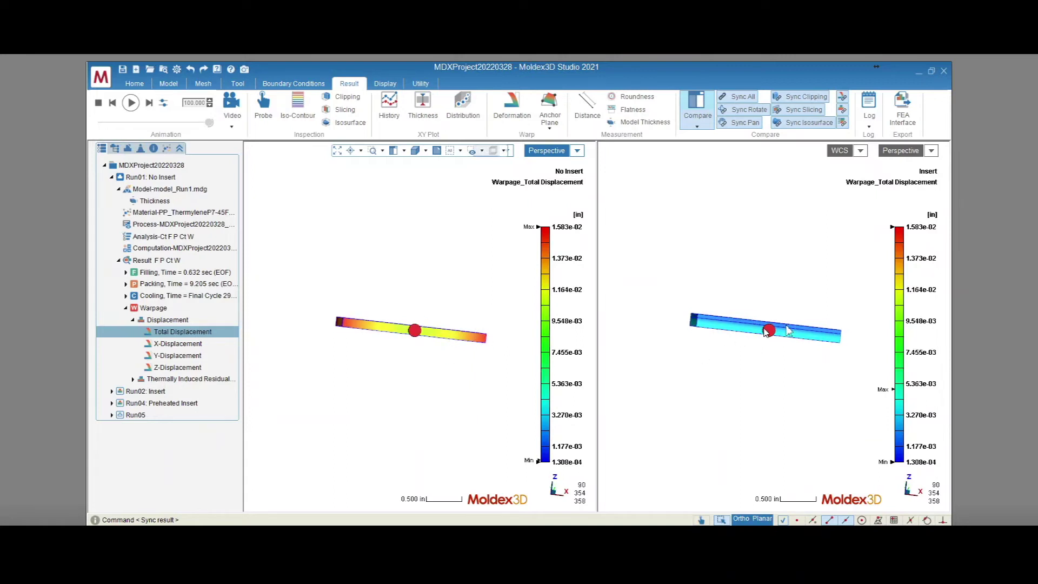
scroll(782, 338, "up", 2)
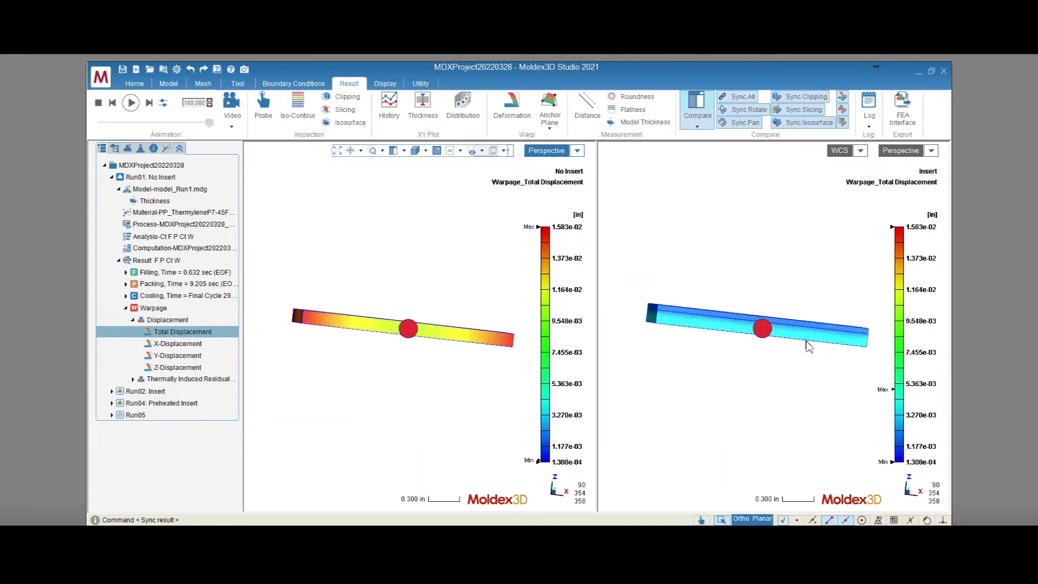
left_click(133, 379)
Step: Show Von Mises stress on both plaques and hide the insert mesh
left_click(163, 462)
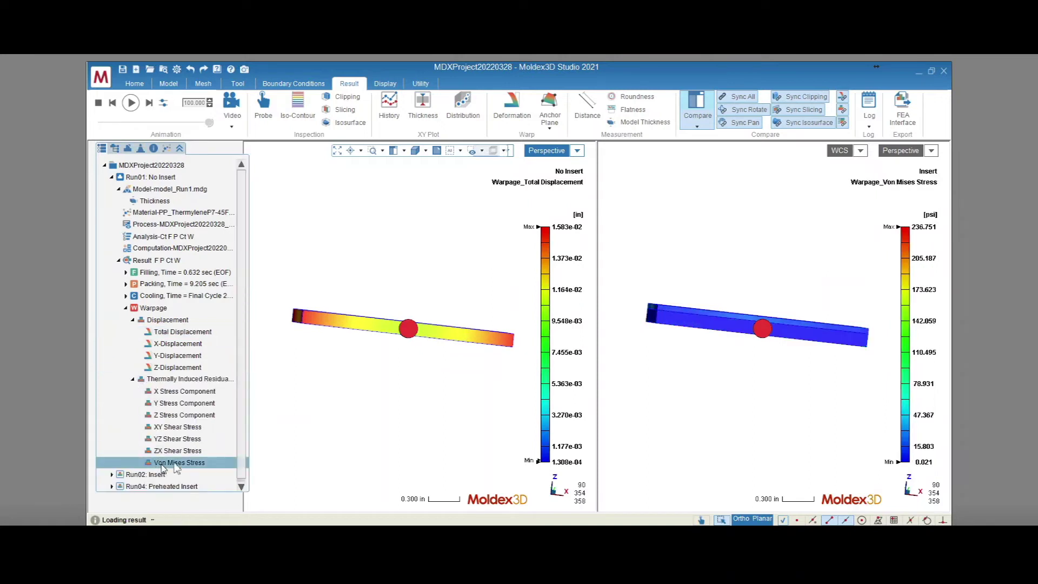
middle_click_drag(816, 246, 799, 345)
scroll(793, 181, "up", 5)
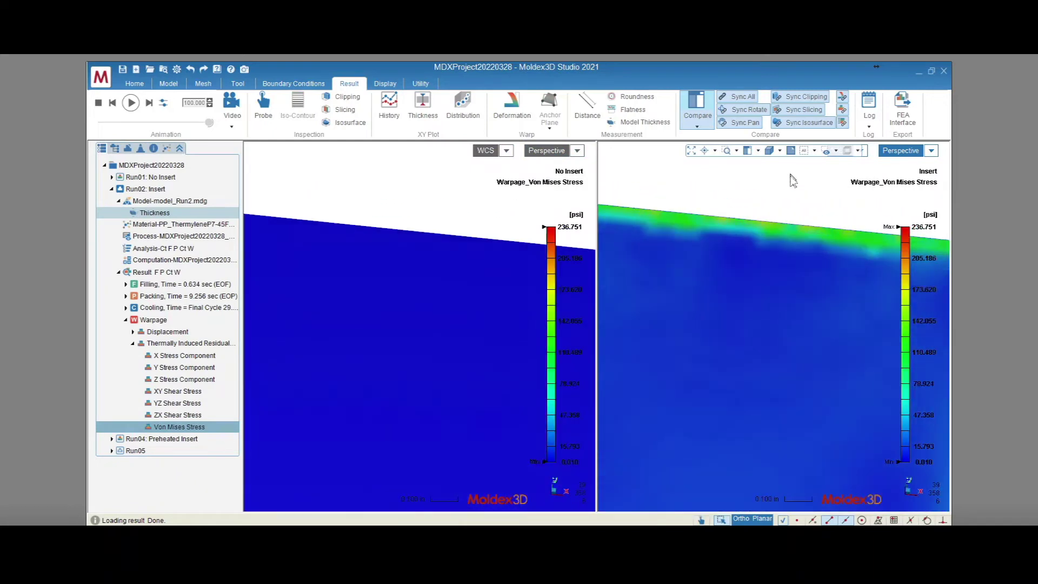
scroll(732, 211, "down", 6)
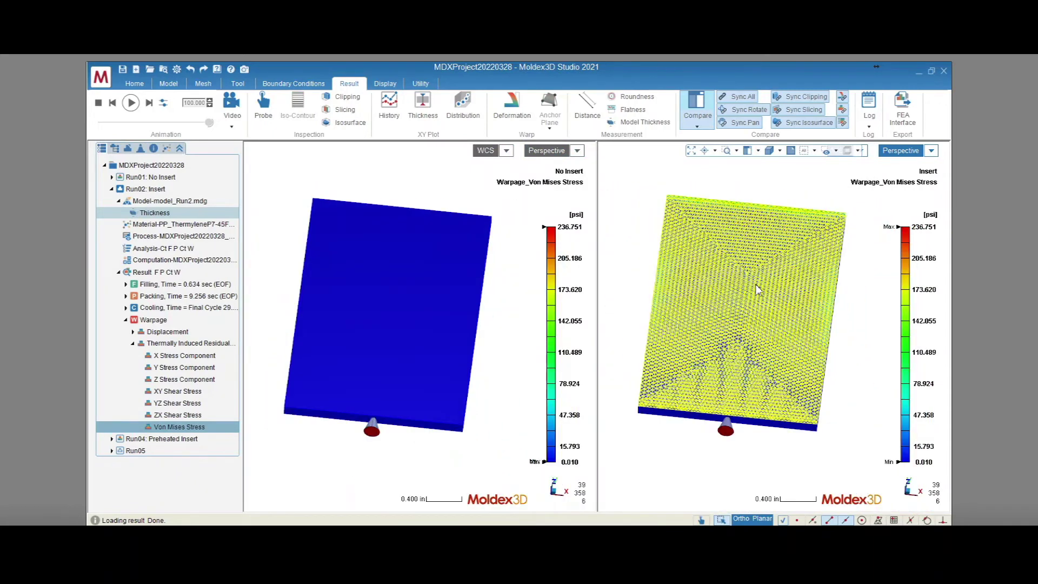
right_click(756, 289)
left_click(785, 308)
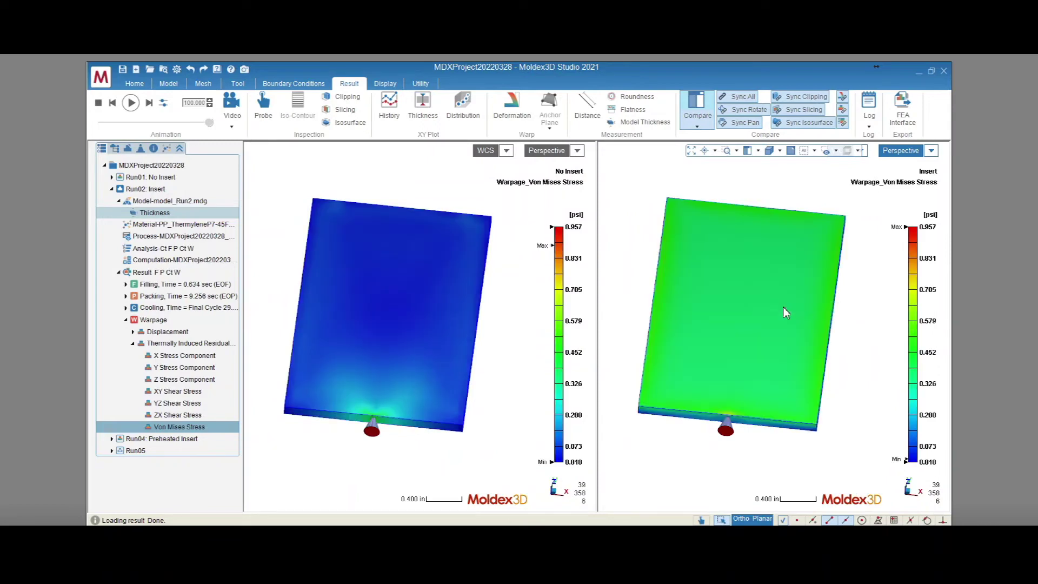
Step: Cap the stress legend near 0.579 psi and orbit both plaques into a perspective view
mouse_move(544, 234)
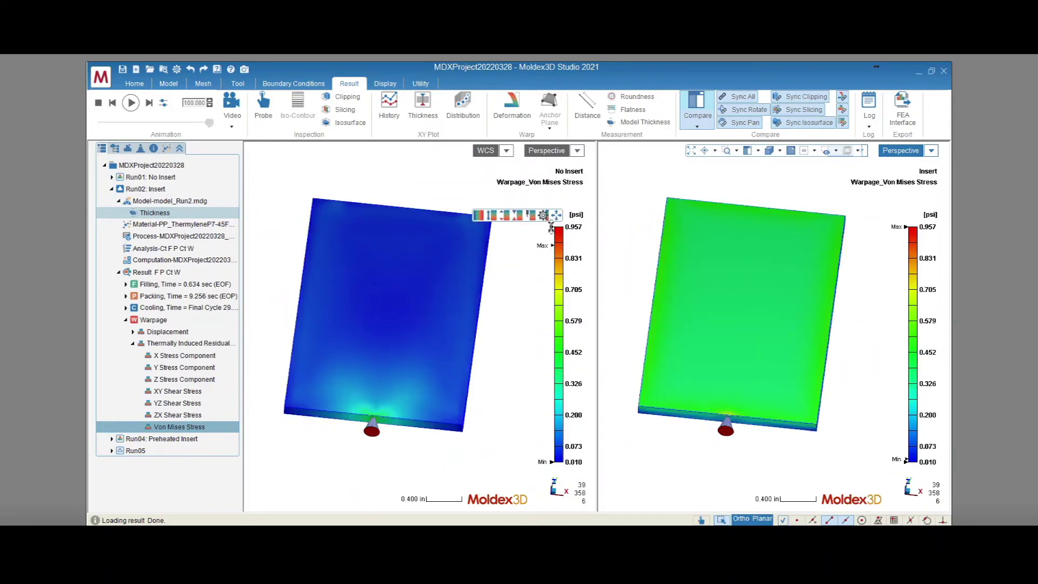
left_click_drag(551, 227, 546, 322)
middle_click_drag(793, 424, 819, 373)
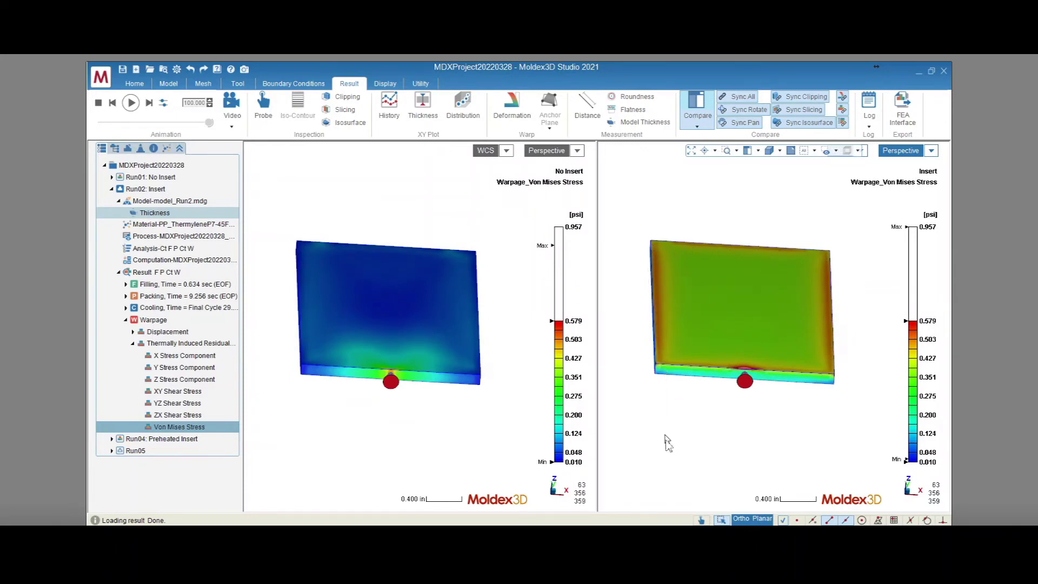
middle_click_drag(707, 427, 708, 403)
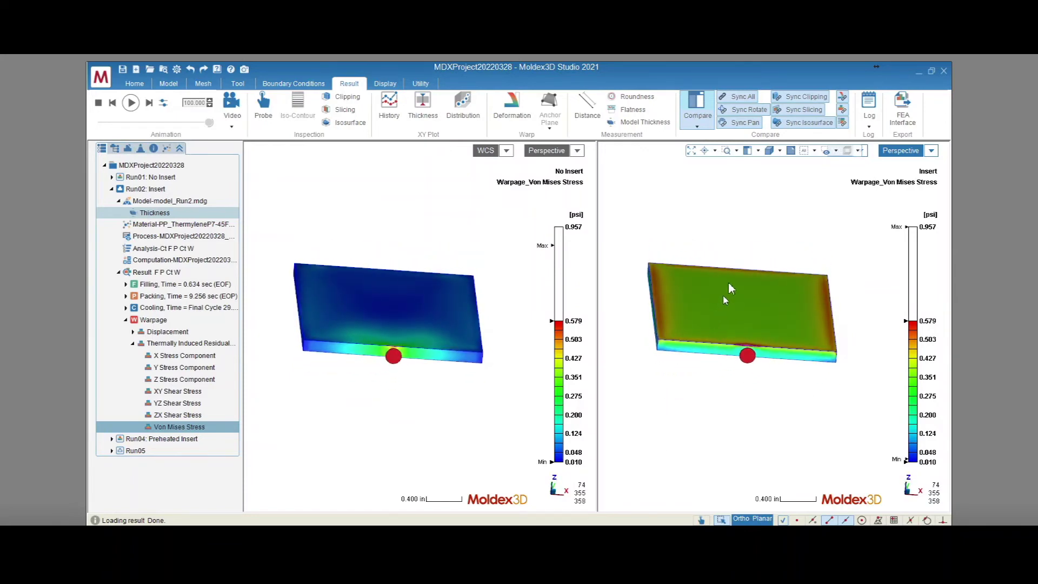
scroll(731, 275, "up", 3)
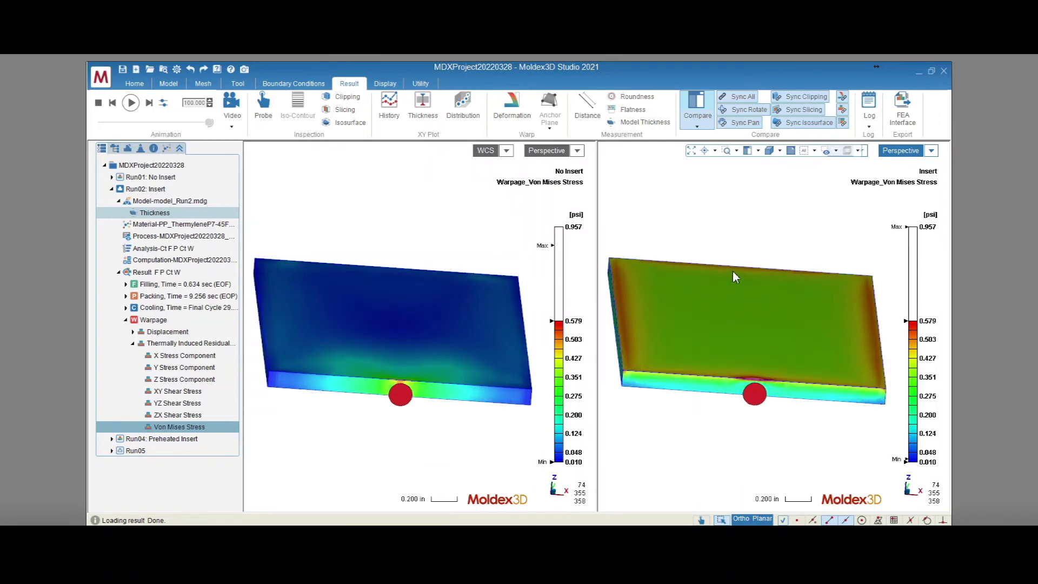
Step: Clip both plaques at the 50% YZ section, lower the legend maximum, then exit clipping
left_click(348, 97)
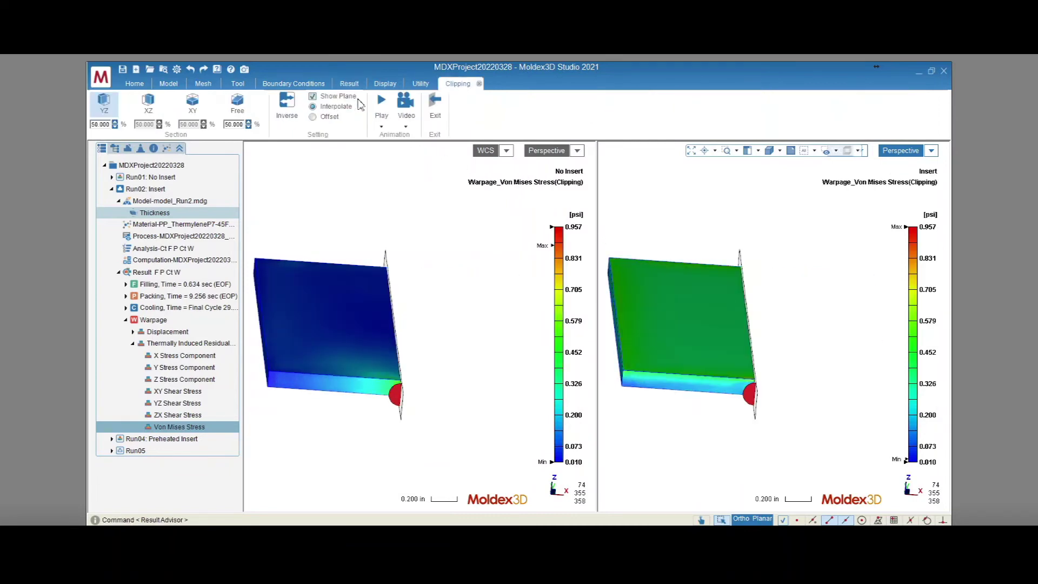
middle_click_drag(343, 318, 420, 318)
mouse_move(549, 228)
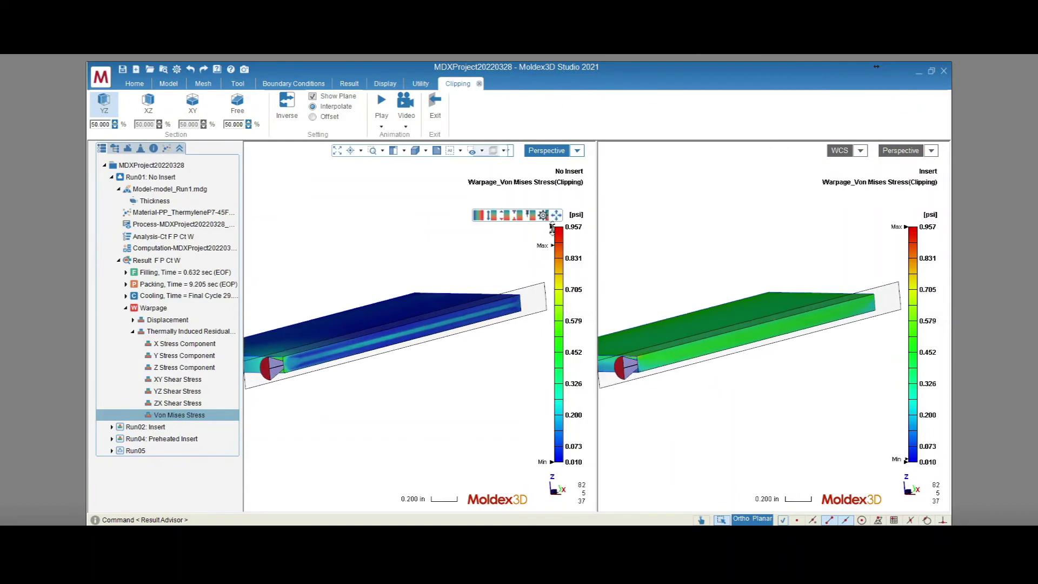
left_click_drag(552, 228, 546, 331)
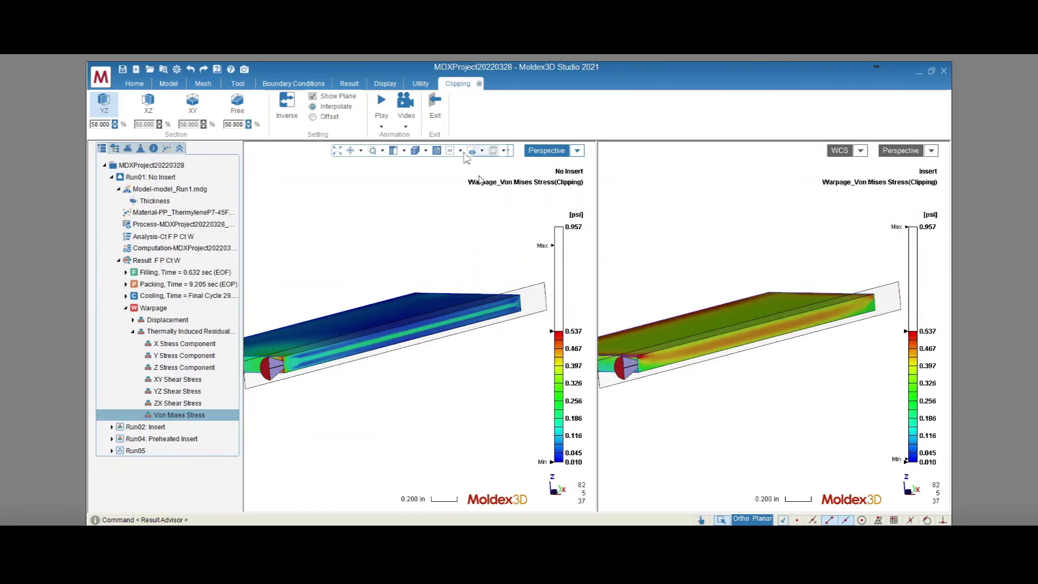
left_click(435, 105)
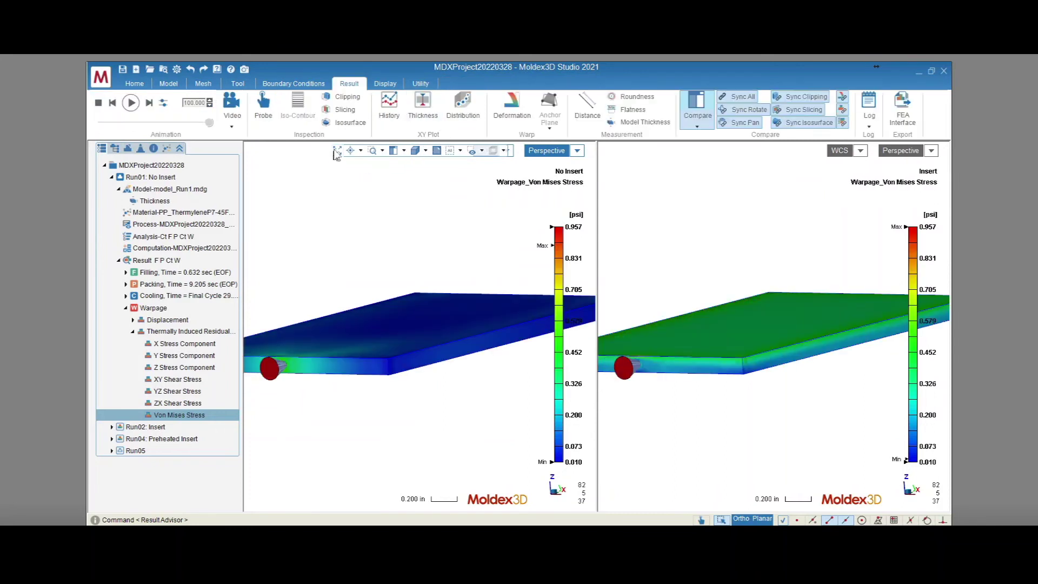
Step: Fit both entire Von Mises stress plaques within their side-by-side views
left_click(337, 151)
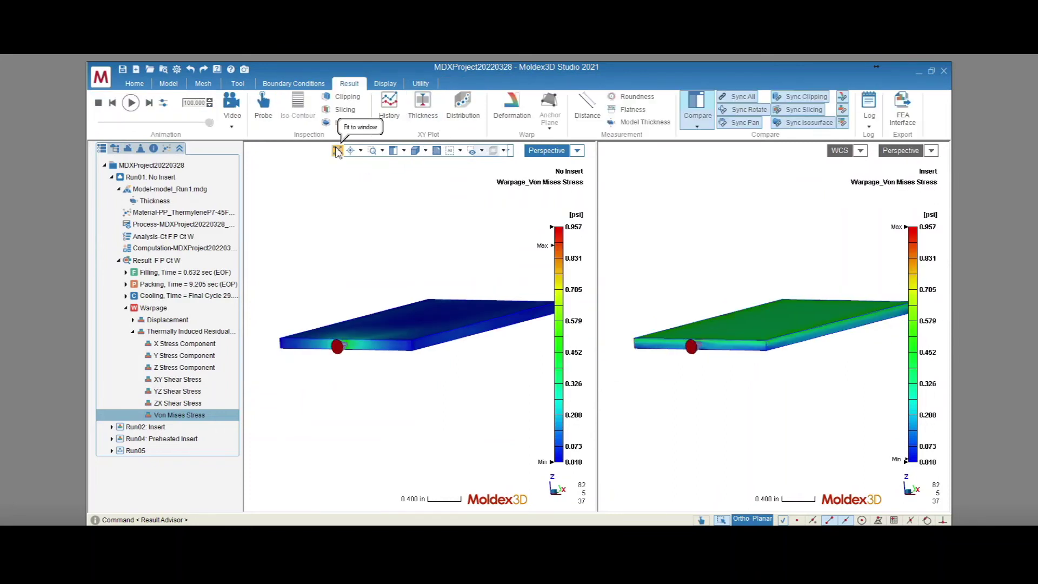